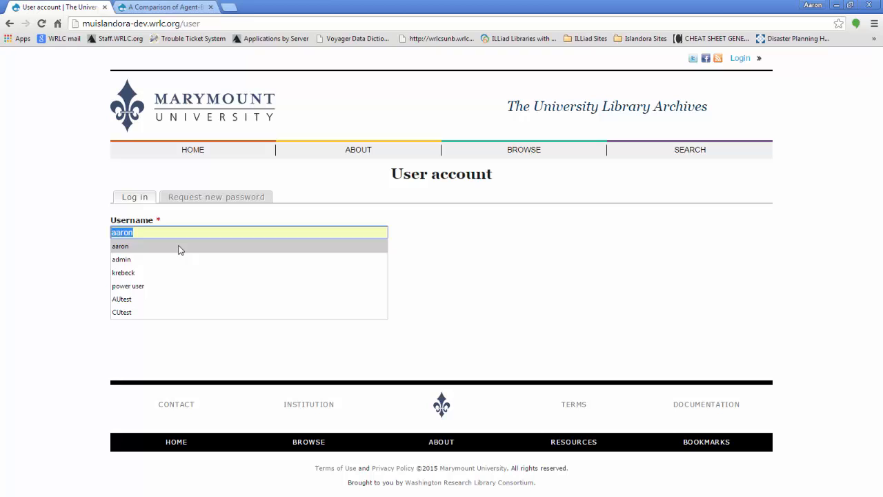
Step: Log in to the University Library Archives site with the filled-in username and the account password
key("Tab")
type("••••••")
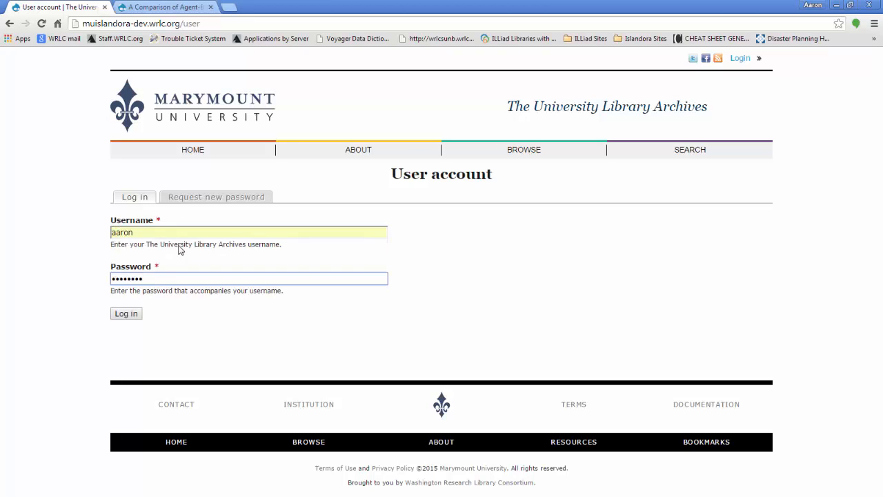
left_click(124, 314)
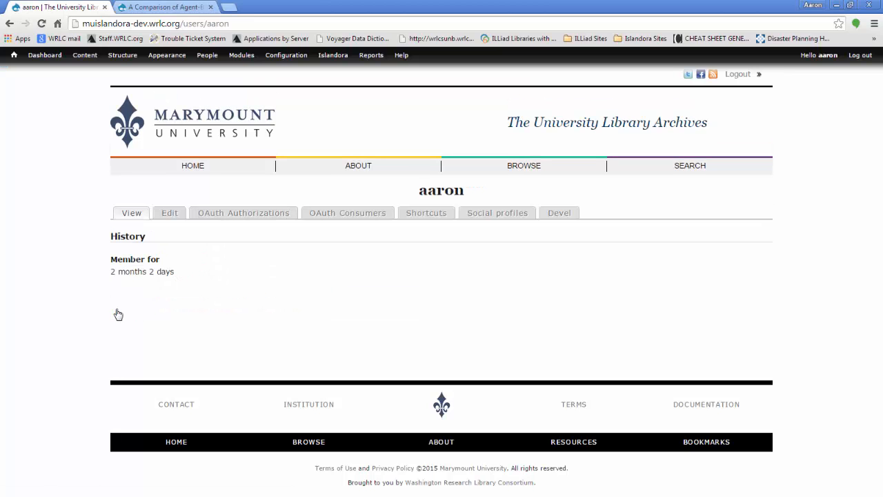
Step: From the archive's home page, open the featured yearbook A Time for Change and expand its Details metadata
left_click(160, 171)
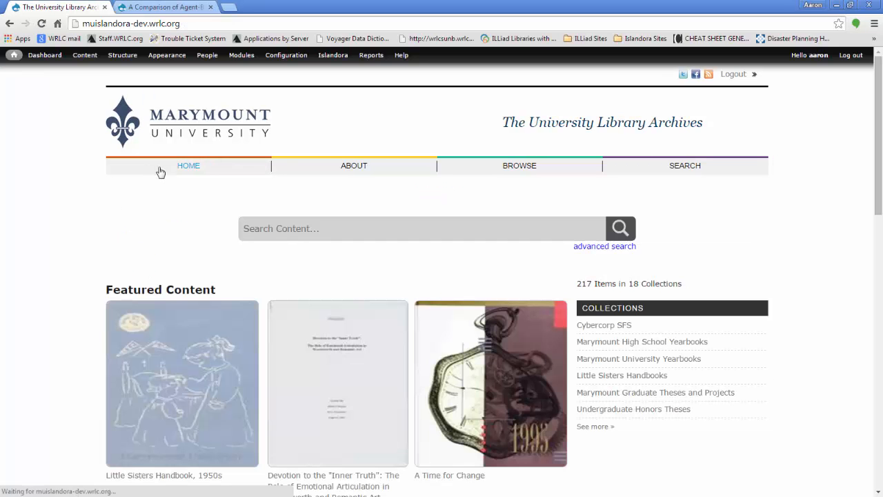
left_click(504, 401)
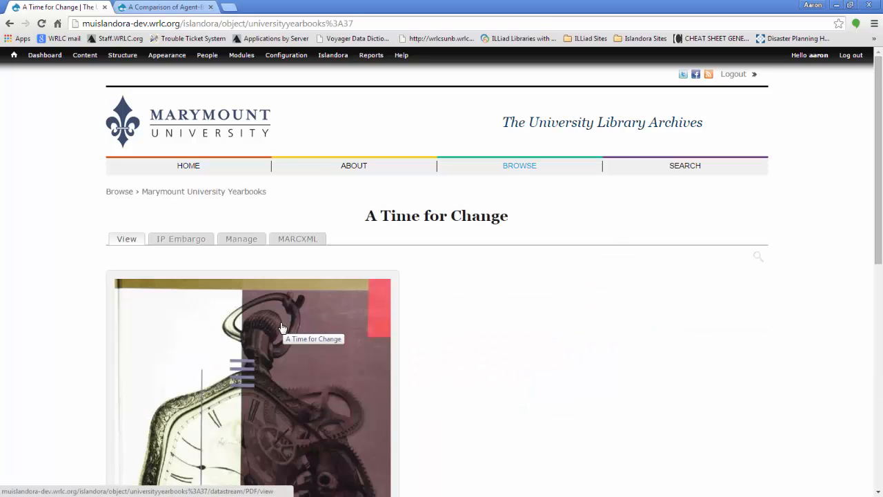
scroll(282, 330, "down", 3)
scroll(281, 330, "down", 4)
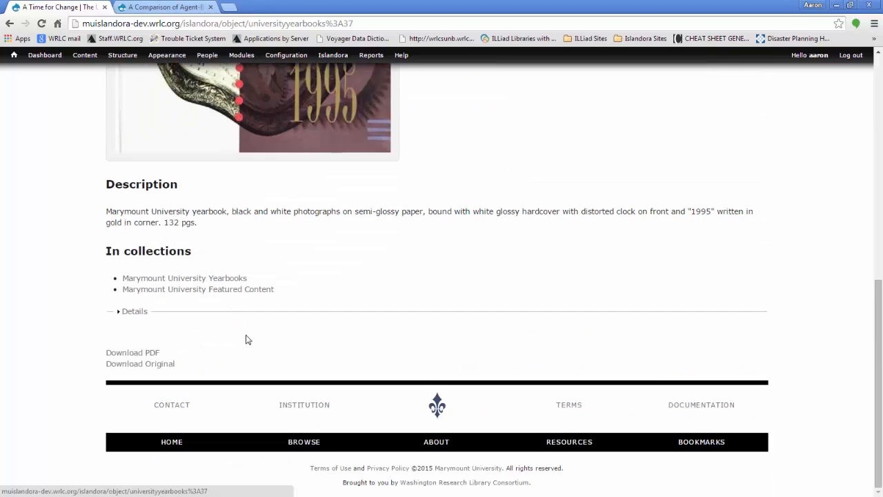
left_click(136, 314)
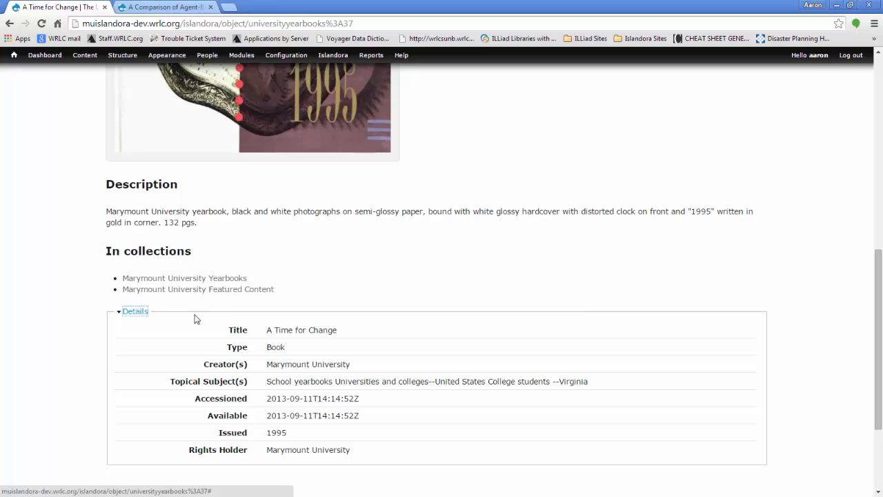
Step: Compare the Details section of the already open agent-based modeling thesis with that of the A Time for Change yearbook
left_click(181, 8)
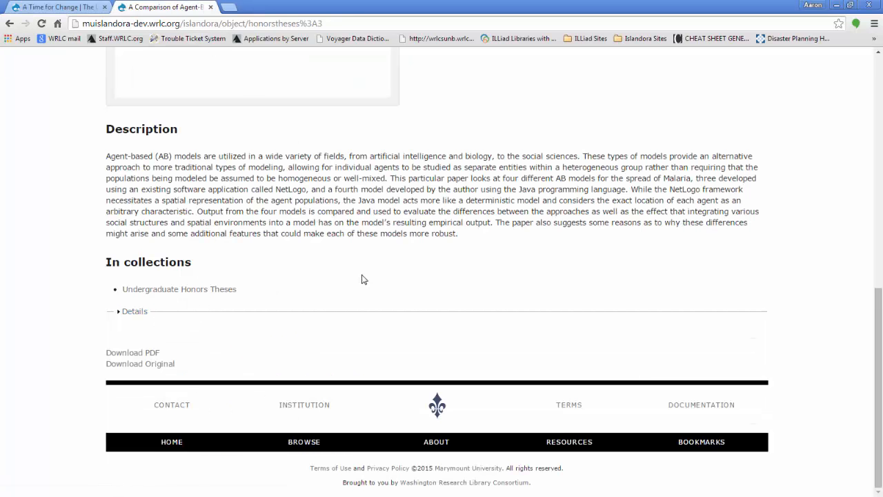
scroll(361, 278, "up", 8)
scroll(368, 305, "down", 8)
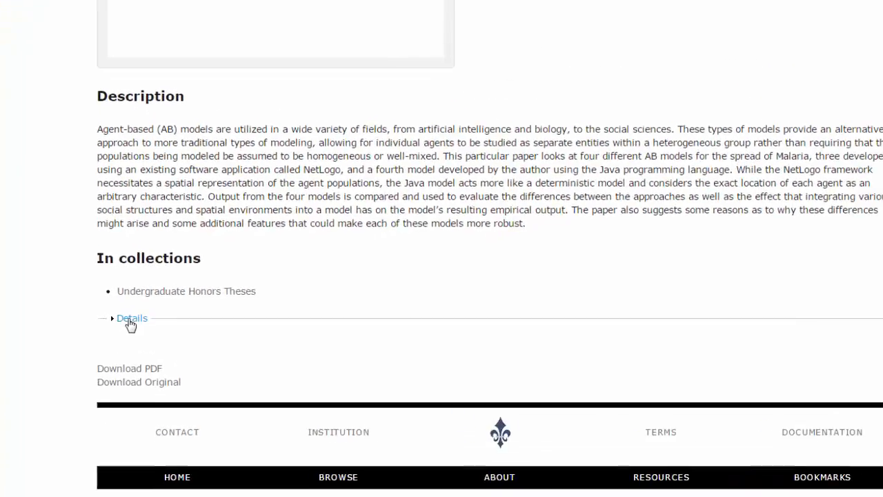
left_click(132, 319)
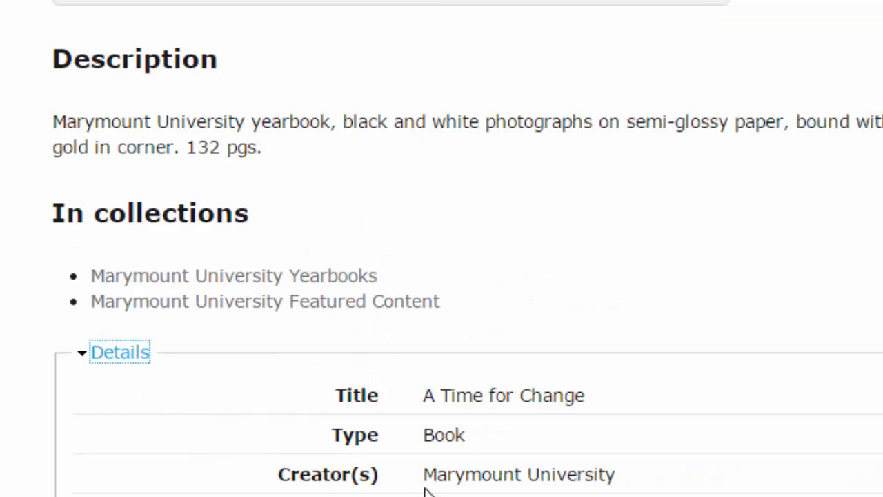
left_click(121, 356)
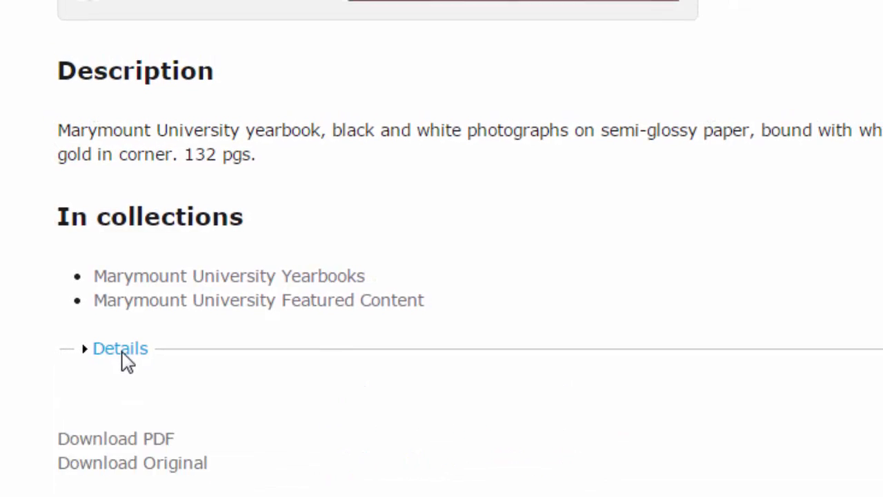
left_click(122, 356)
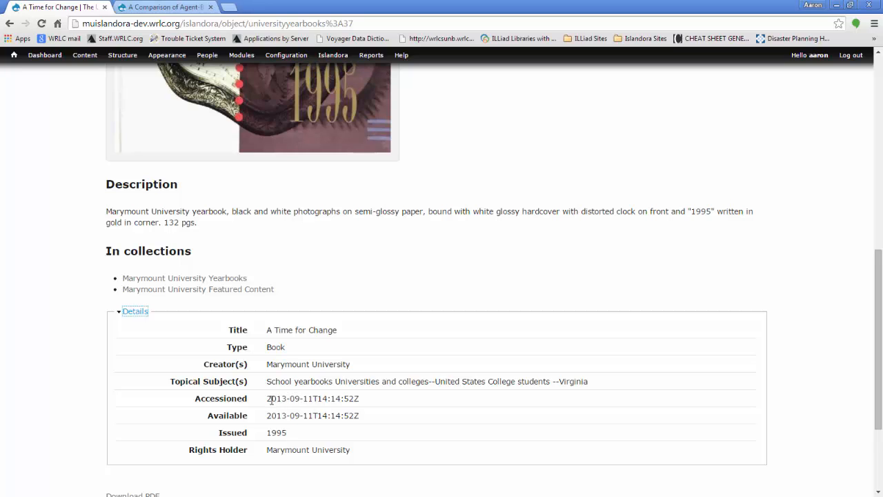
Step: View the MODS datastream of A Time for Change and highlight its publisher element
scroll(271, 399, "up", 6)
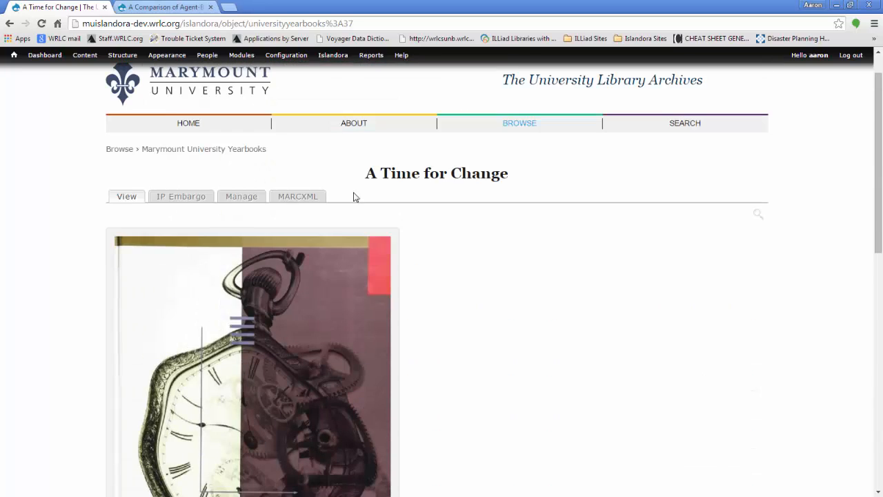
left_click(243, 199)
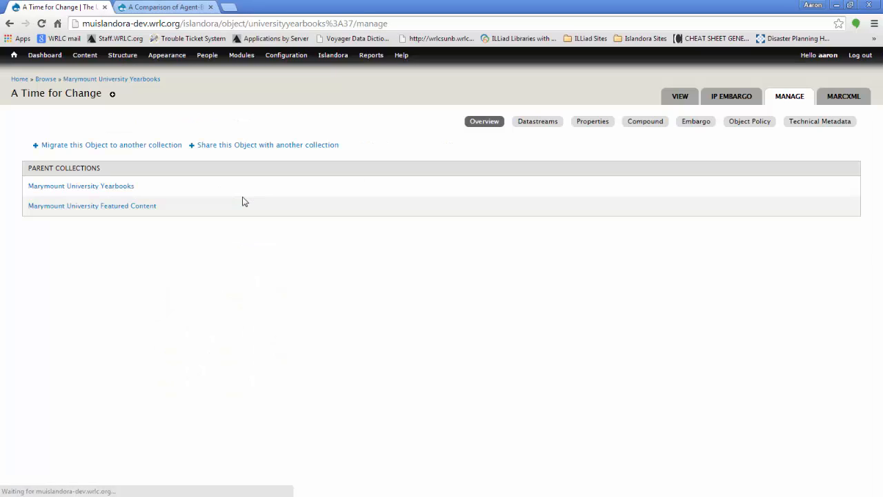
left_click(537, 125)
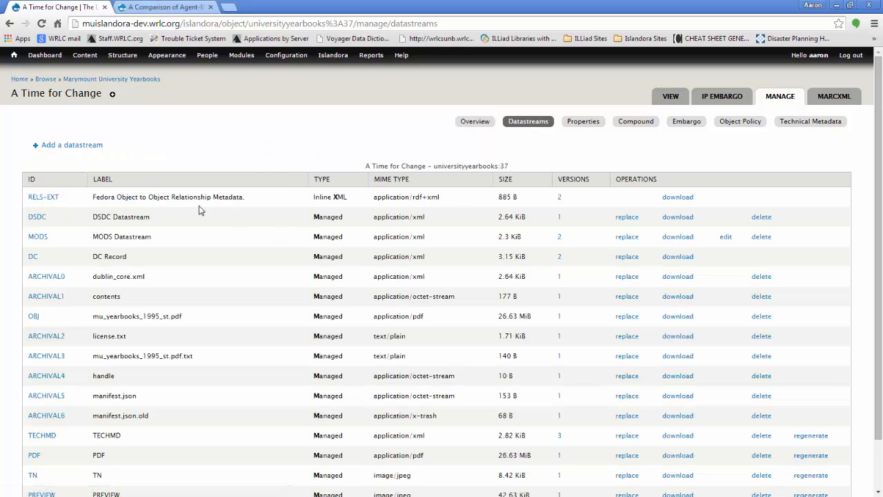
left_click(32, 240)
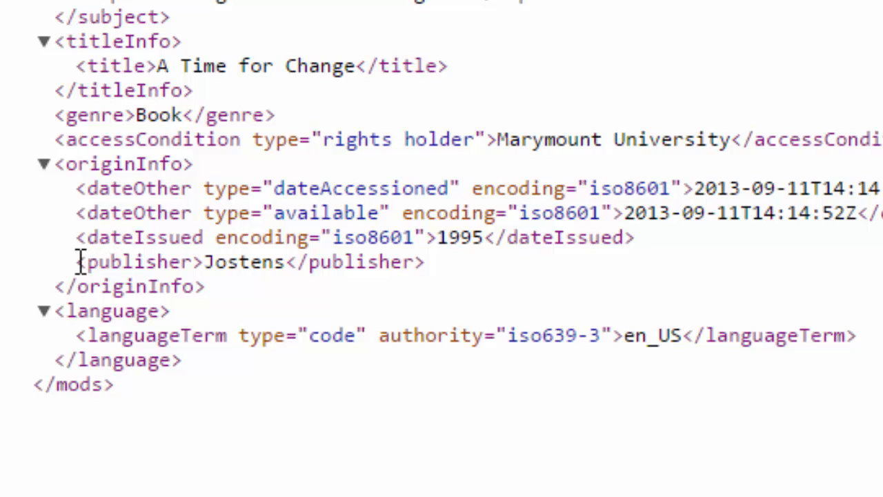
left_click_drag(77, 262, 426, 269)
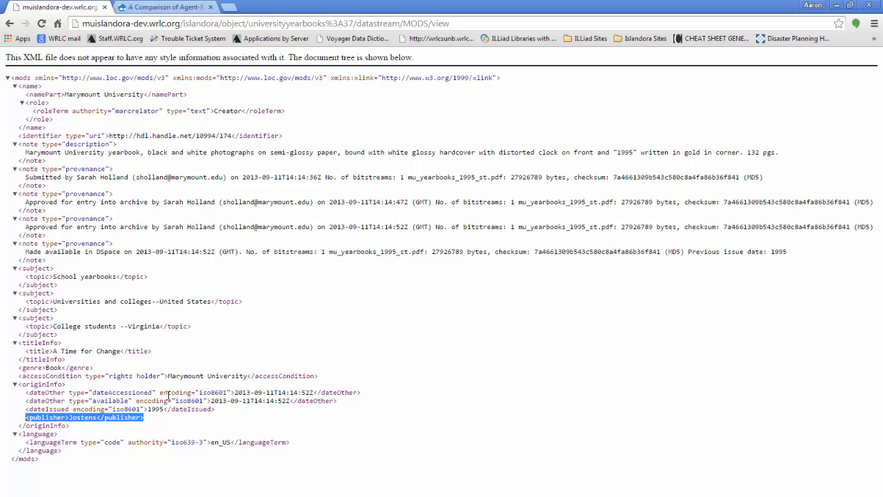
Step: Return to the datastreams list, open Islandora's Metadata Display settings in a new tab, and open the Islandora Solr Metadata configuration
left_click(10, 24)
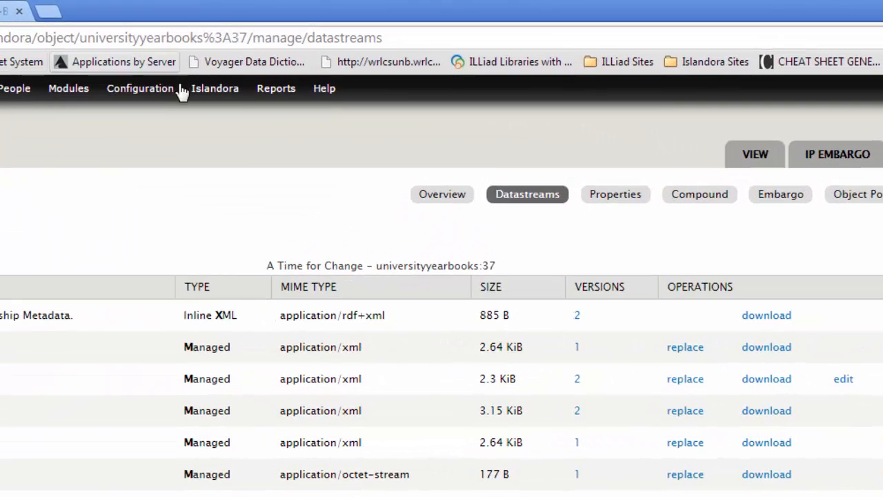
mouse_move(336, 60)
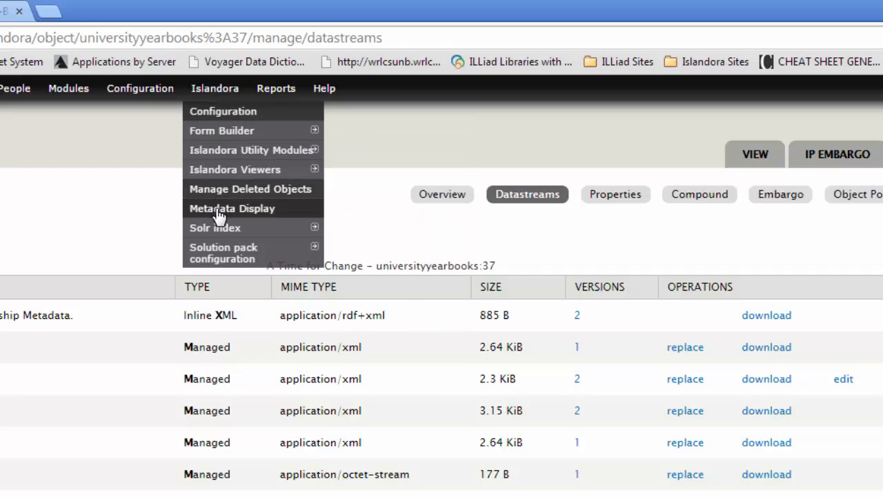
right_click(214, 209)
left_click(243, 222)
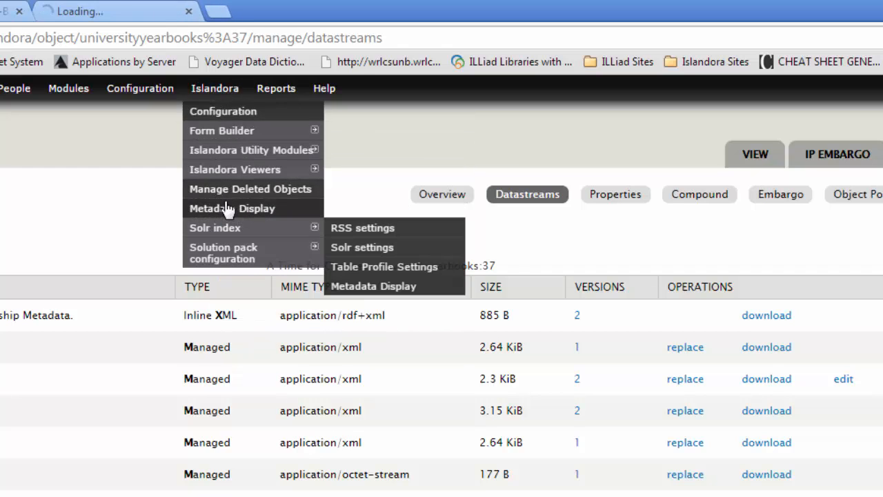
left_click(105, 14)
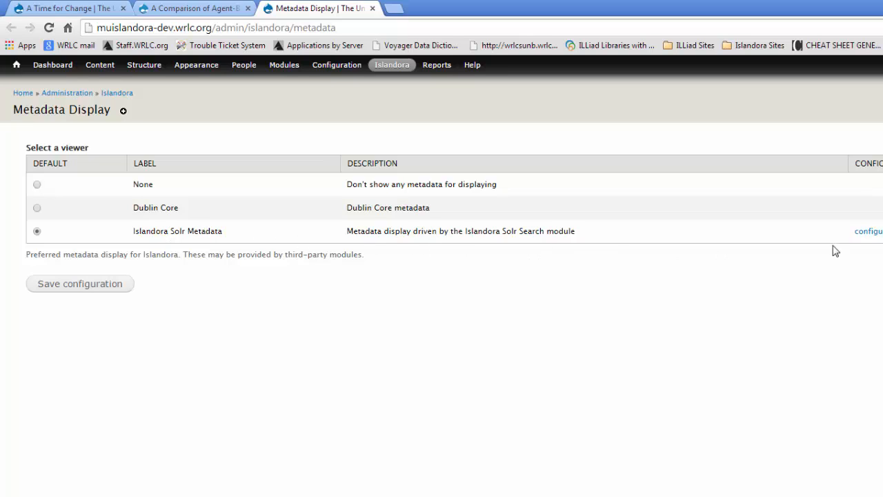
left_click(877, 236)
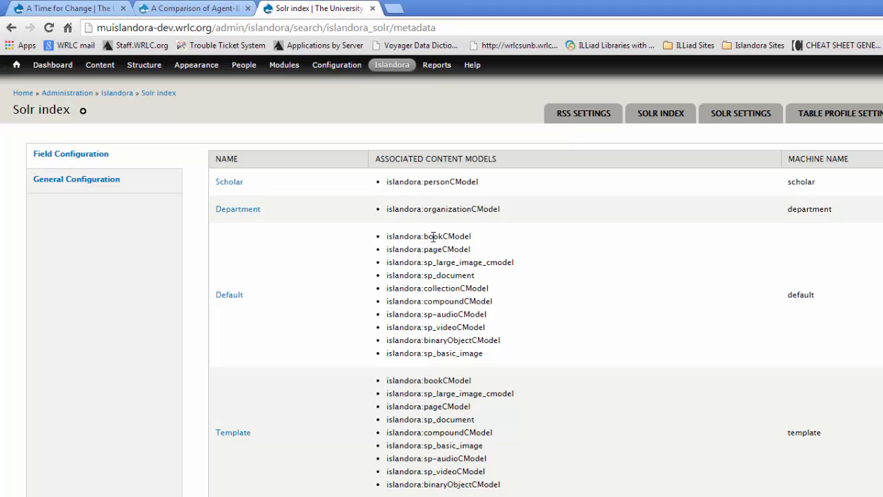
Step: Check which configurations cover the book content model and open the Default display configuration
left_click_drag(421, 237, 472, 237)
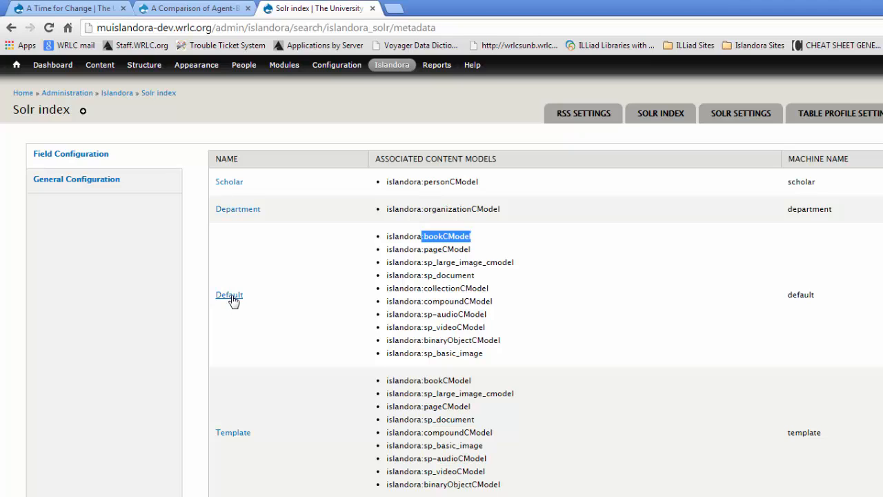
left_click(308, 343)
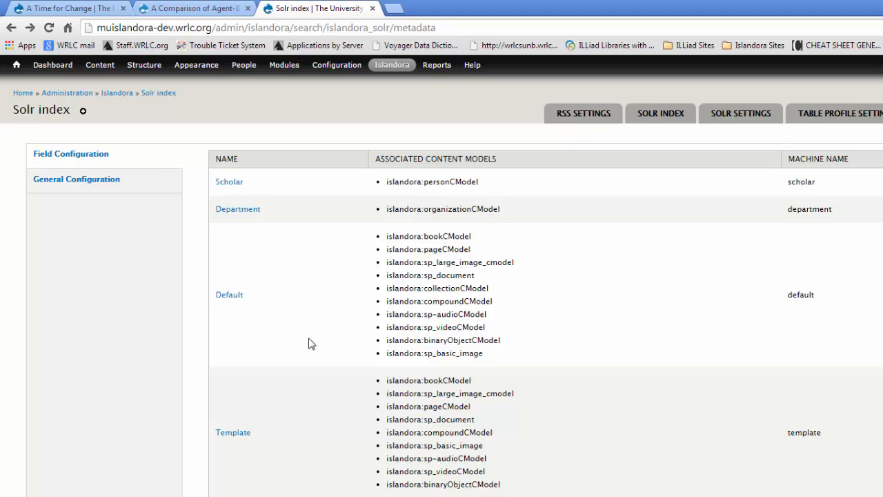
scroll(308, 343, "down", 2)
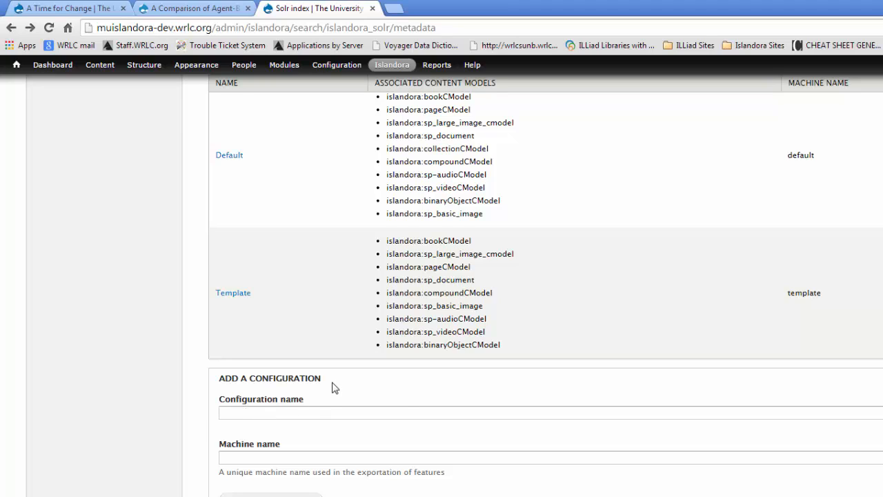
scroll(331, 387, "up", 1)
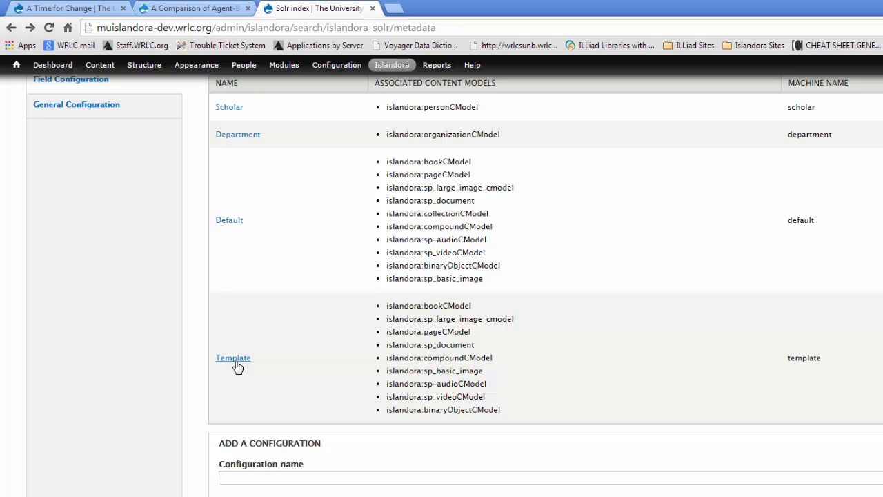
left_click(234, 222)
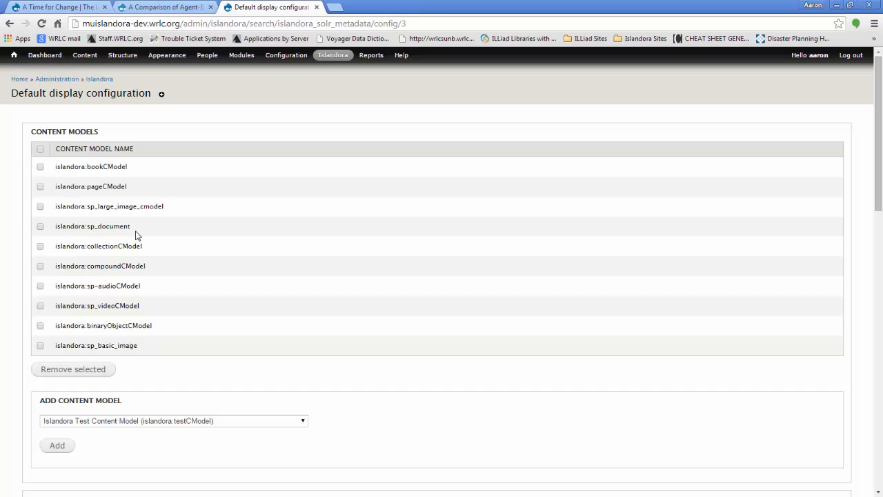
Step: Review the content models, Solr display fields and display labels in the Default display configuration
scroll(290, 294, "down", 3)
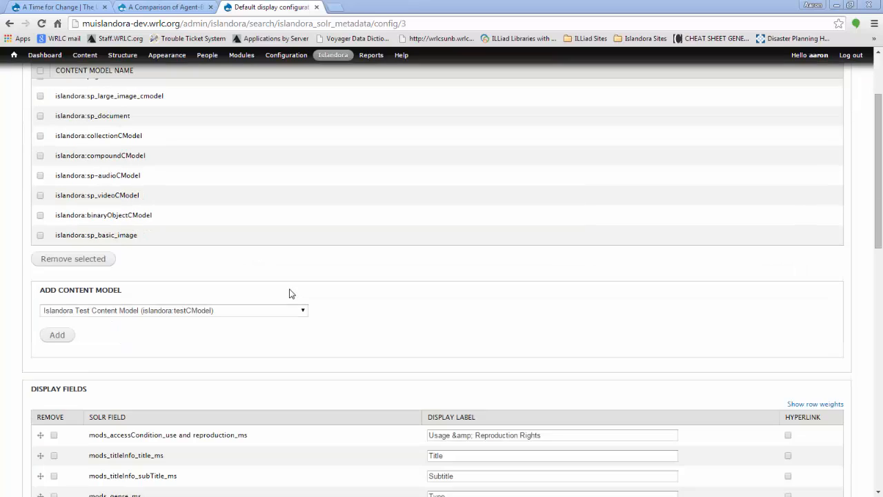
scroll(286, 286, "down", 2)
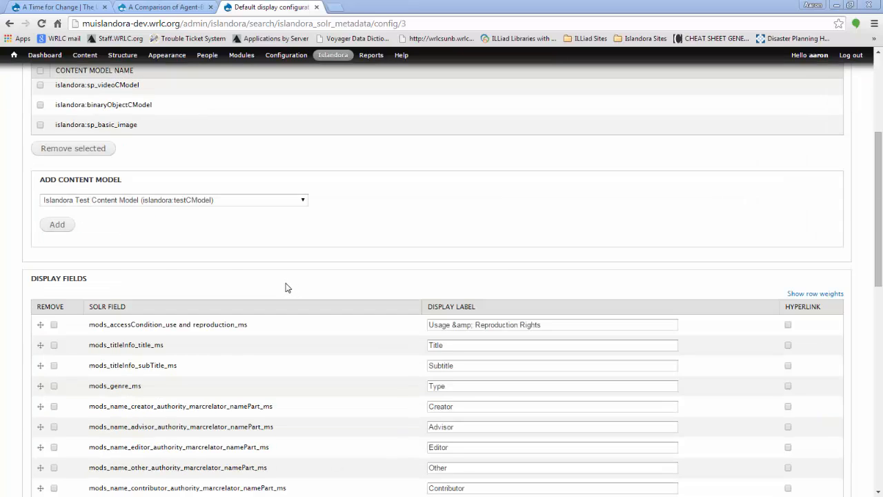
scroll(205, 271, "down", 1)
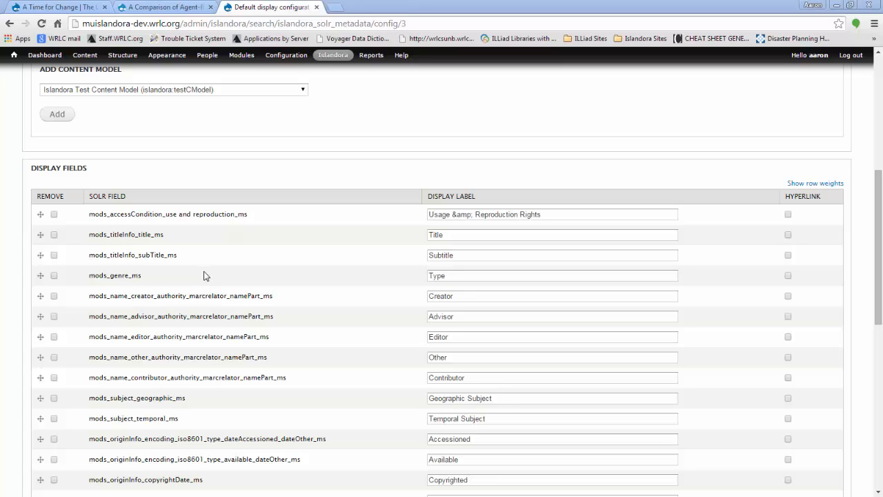
scroll(204, 277, "down", 1)
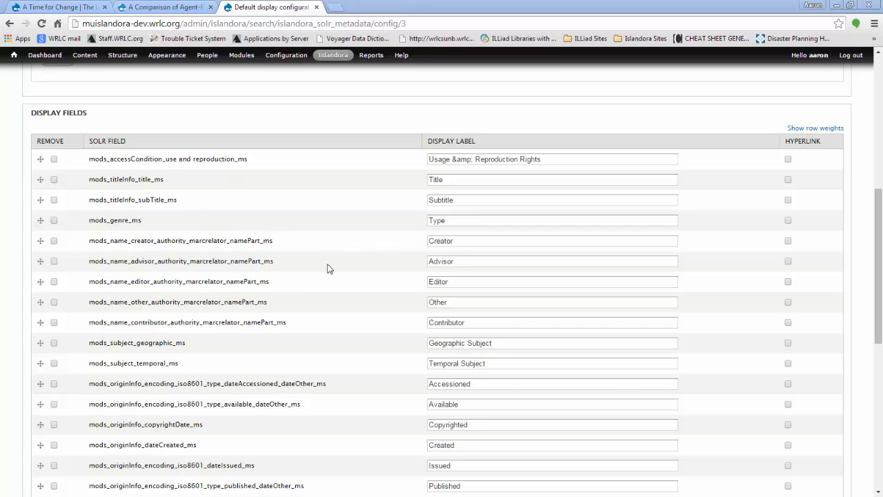
scroll(345, 256, "down", 1)
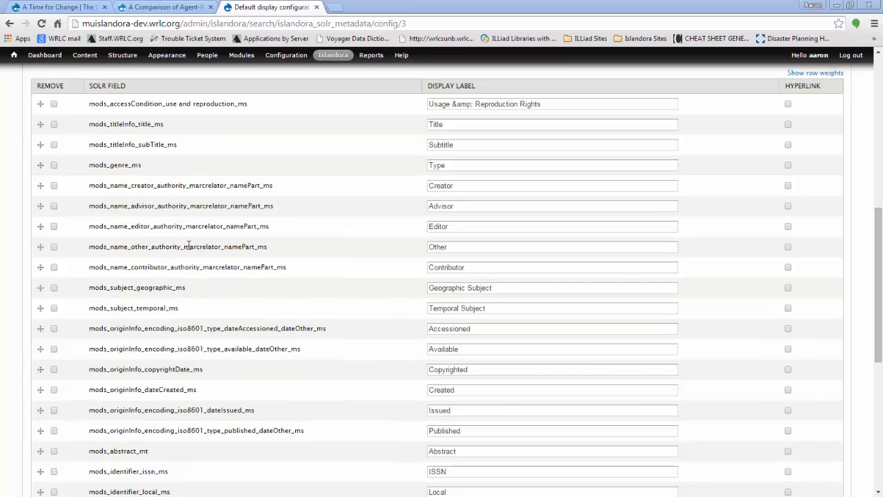
scroll(214, 238, "down", 1)
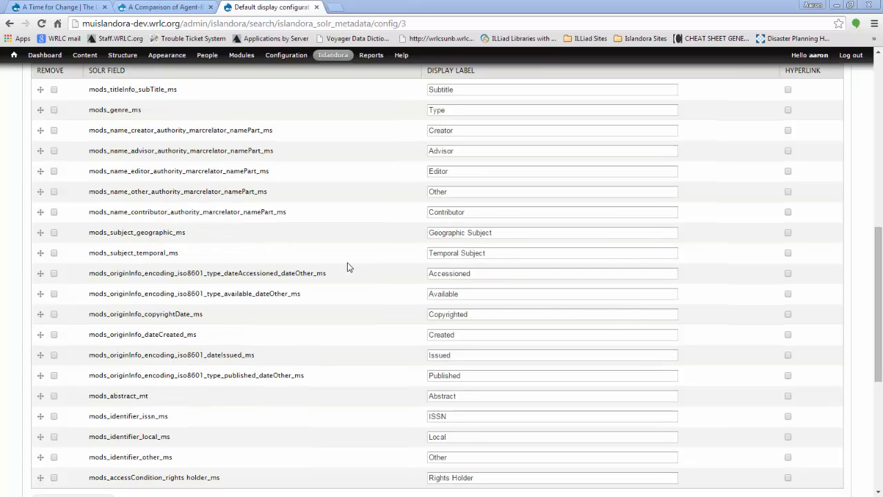
scroll(304, 276, "down", 2)
scroll(295, 324, "up", 1)
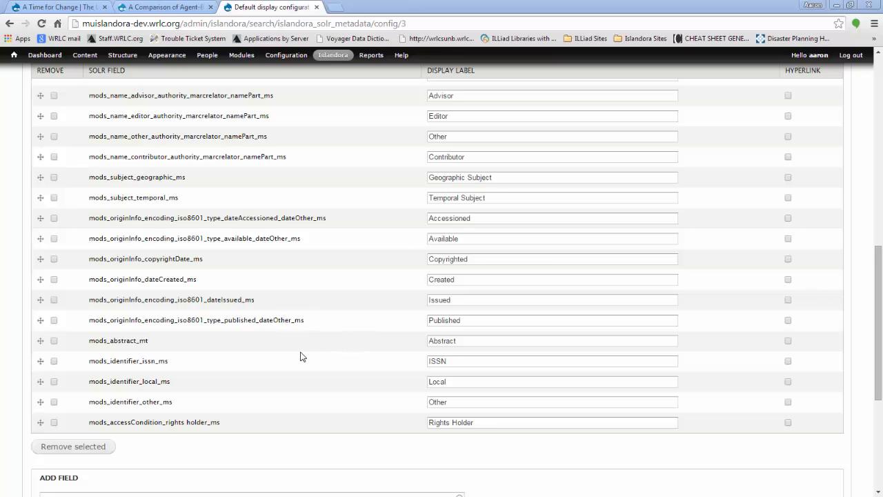
Step: Look up mods_originInfo_publisher among the Solr fields and choose mods_originInfo_publisher_ms as the field to add
scroll(300, 356, "down", 2)
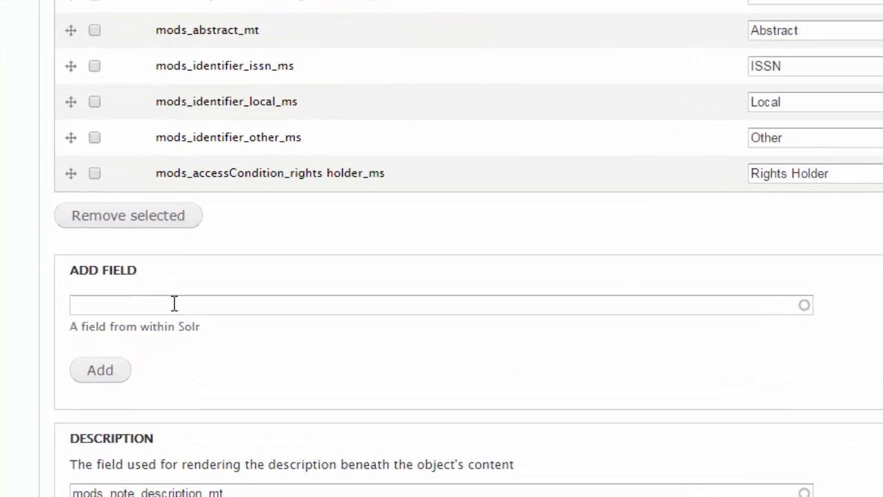
left_click(99, 386)
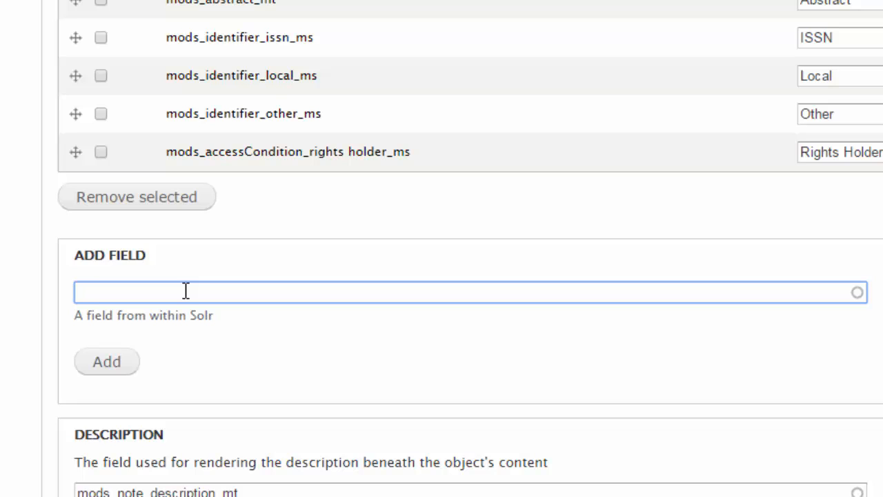
type("mods_")
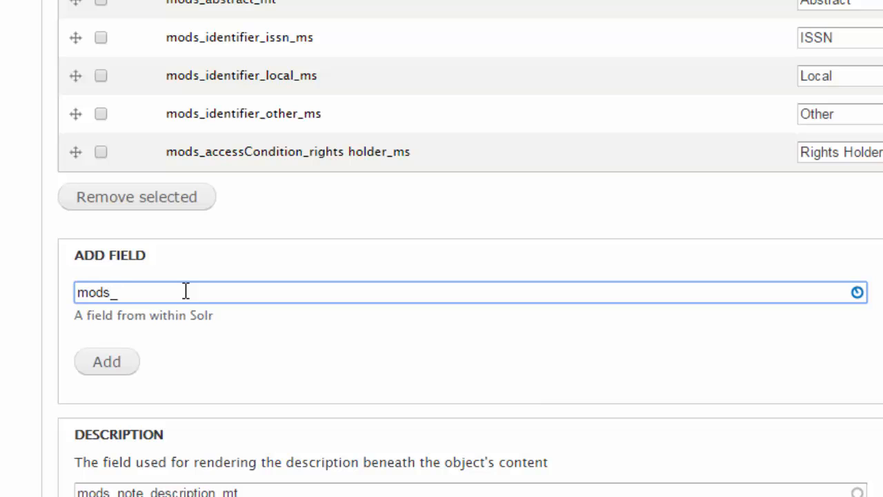
type("originInfo")
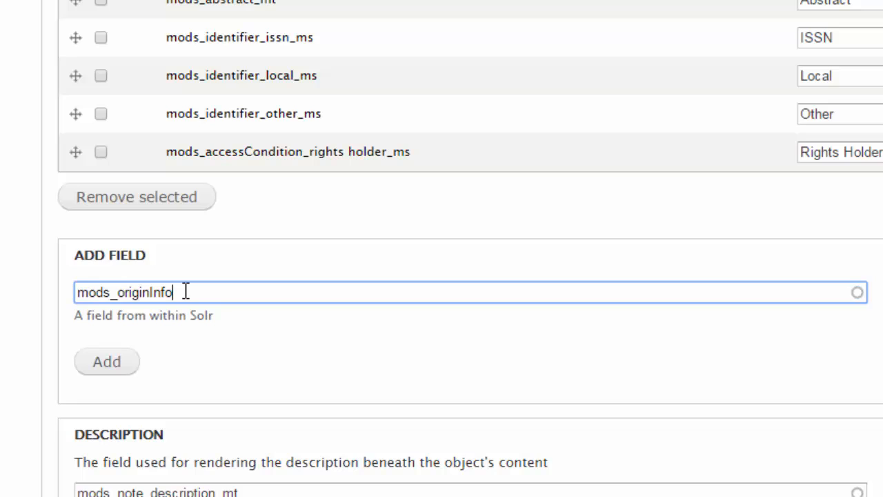
type("_publisher")
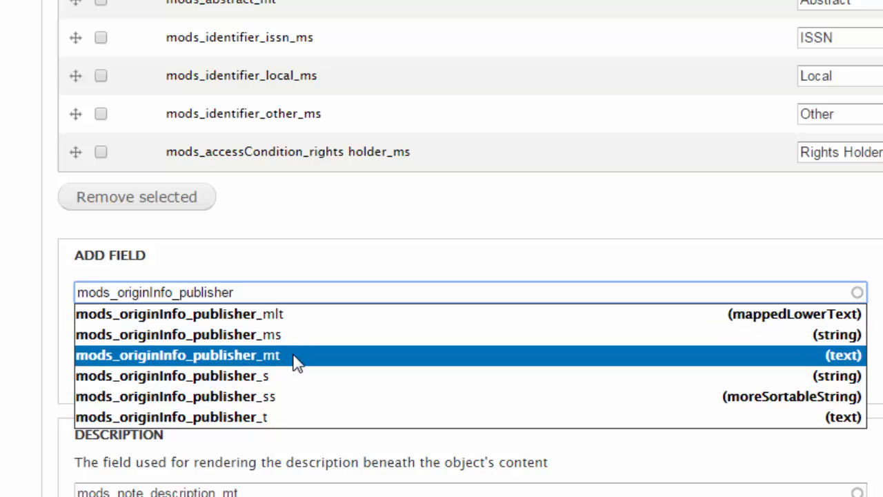
left_click(250, 338)
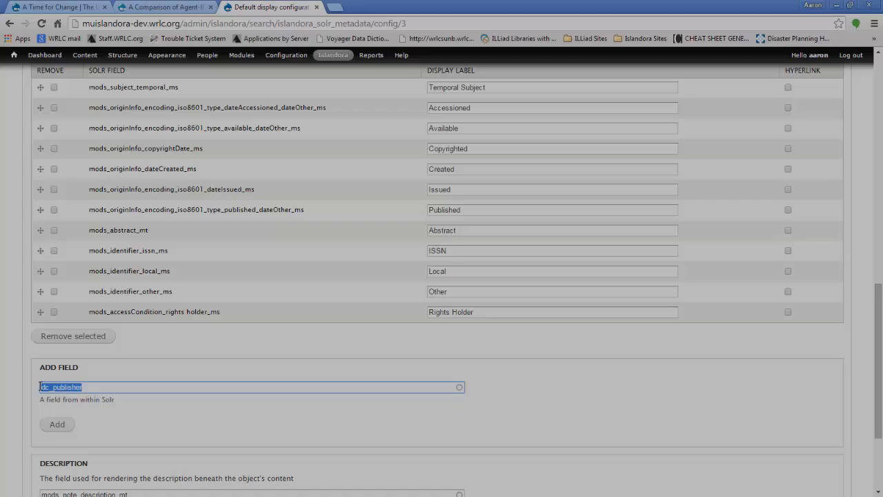
Step: Try looking up the Dublin Core publisher field, dc.publisher, as an alternative Solr field to add
type("dc:")
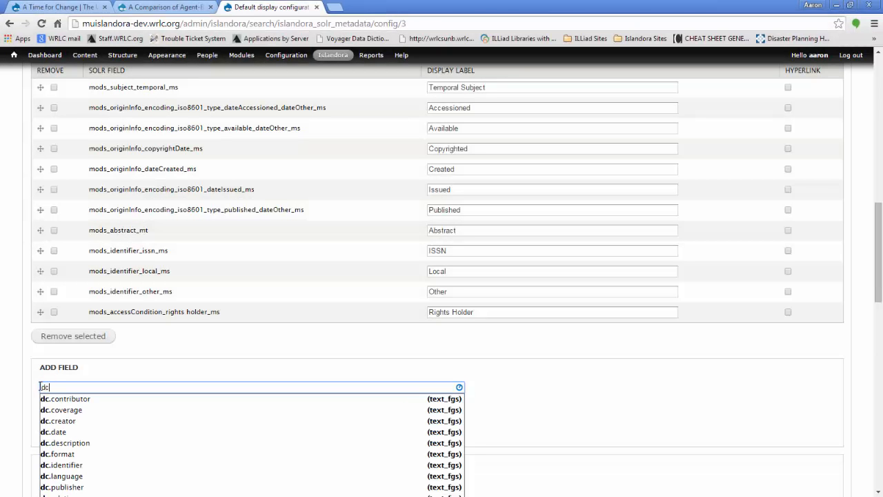
type(".publis")
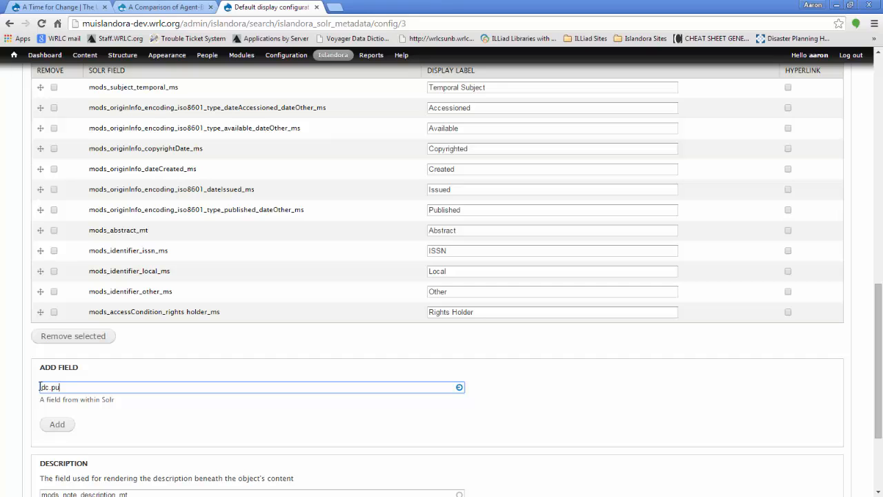
type("her_ms")
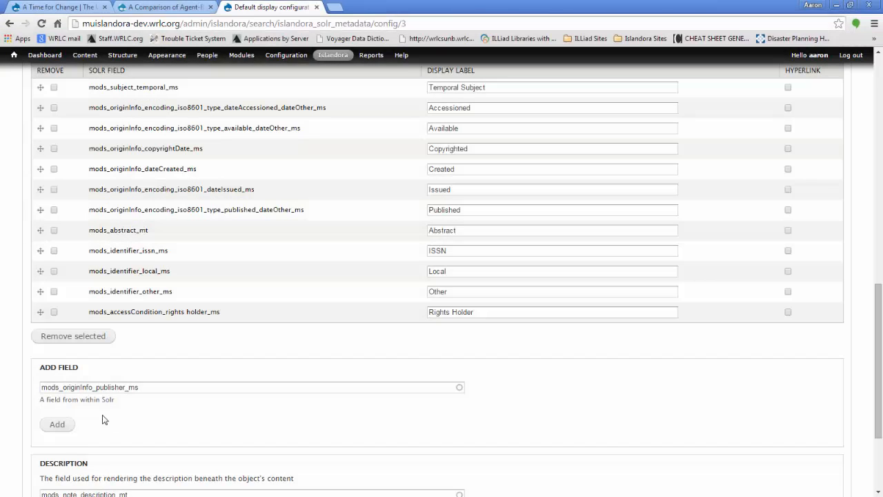
Step: Add mods_originInfo_publisher_ms to the configuration's list of Solr display fields
left_click(60, 428)
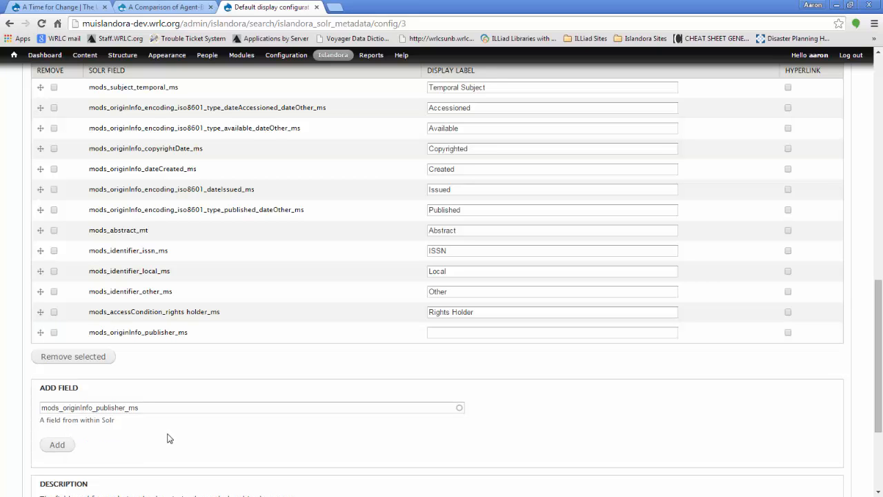
scroll(167, 438, "down", 3)
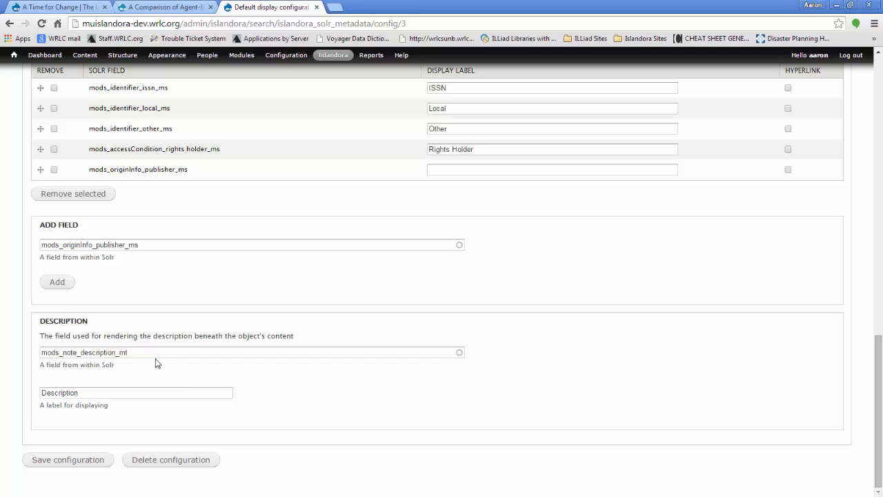
scroll(56, 337, "up", 3)
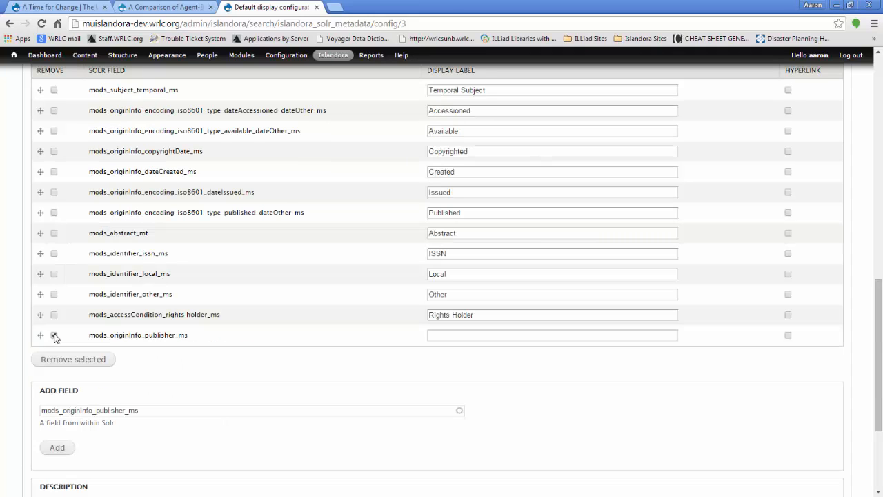
Step: Try out marking the last two Solr fields for removal and reordering the Rights Holder row
left_click(54, 335)
left_click(54, 315)
left_click(54, 336)
mouse_move(41, 314)
left_mouse_down()
mouse_move(37, 274)
mouse_move(36, 310)
left_mouse_up()
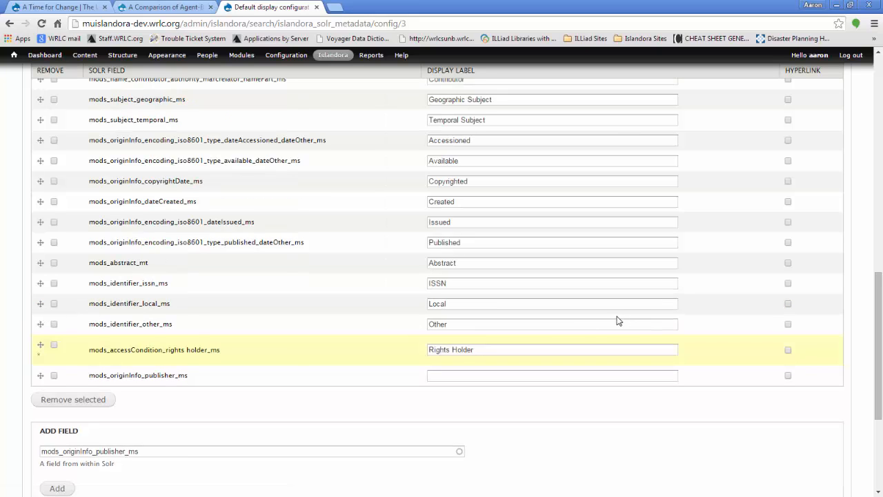
Step: Give mods_originInfo_publisher_ms the display label Publisher with its hyperlink enabled, and save the configuration
left_click(788, 376)
left_click(449, 376)
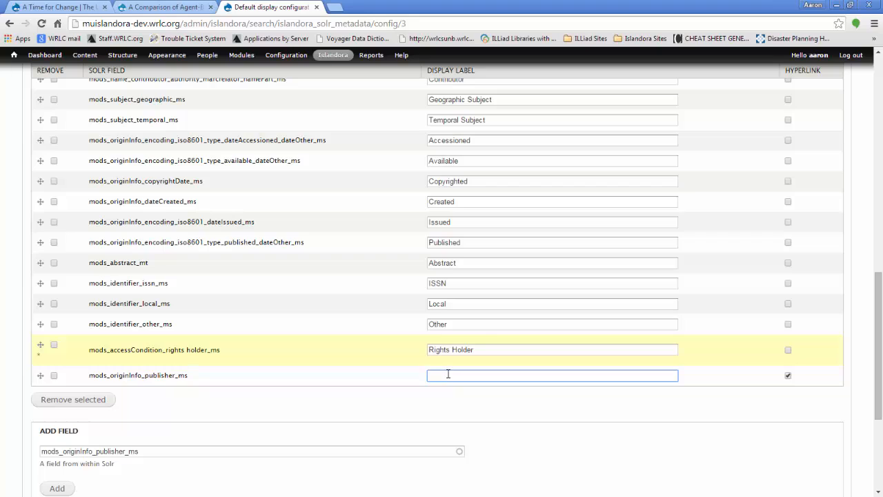
type("Publisher")
scroll(880, 337, "down", 3)
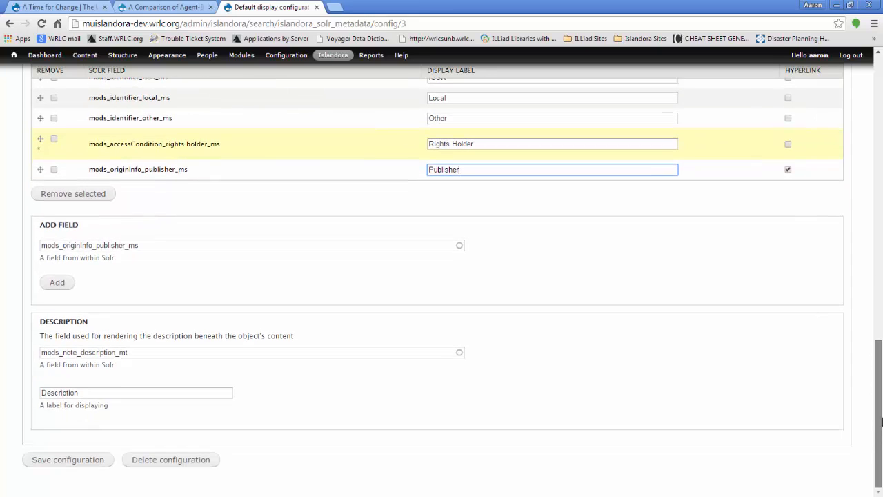
left_click(61, 469)
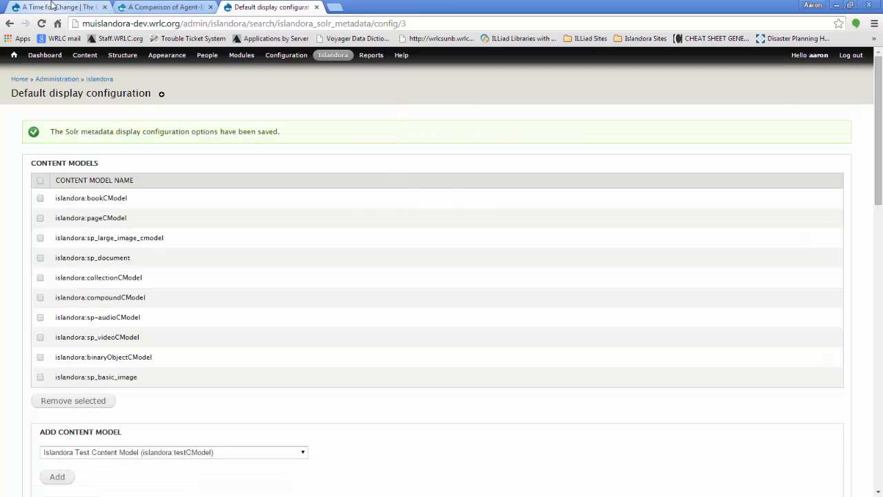
Step: Return to the public view of A Time for Change, reload it, and expand its Details section
left_click(53, 6)
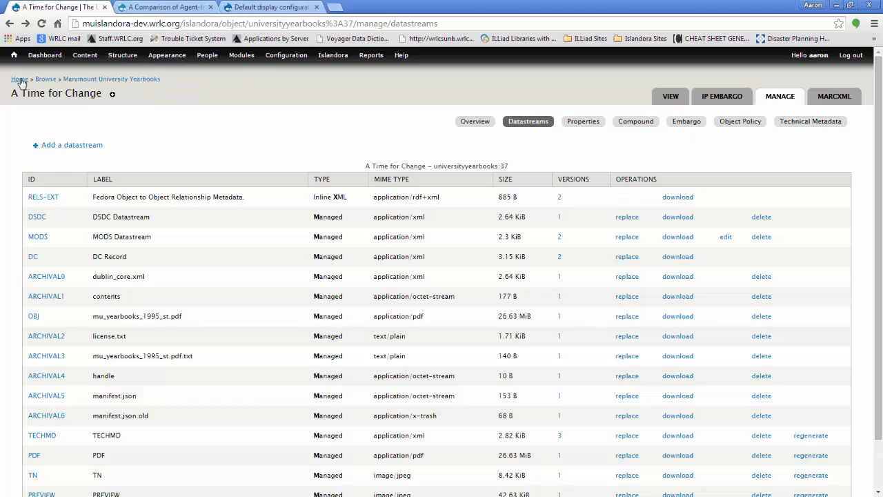
left_click(10, 25)
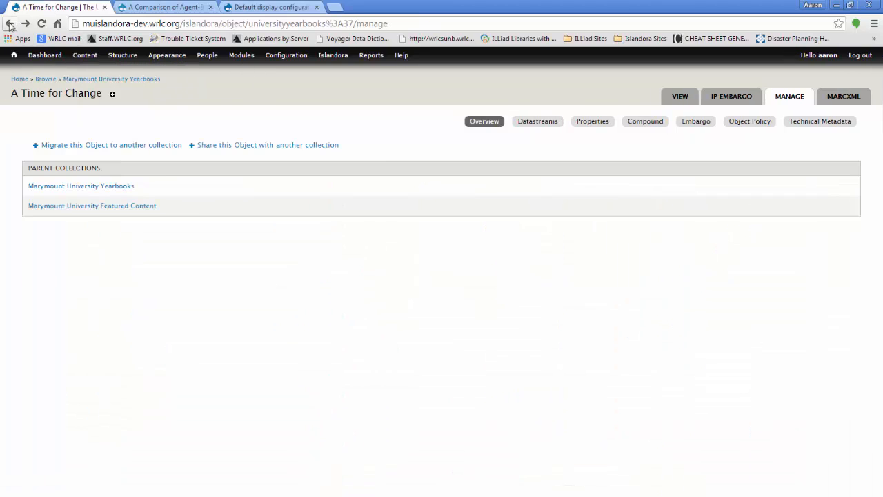
left_click(9, 25)
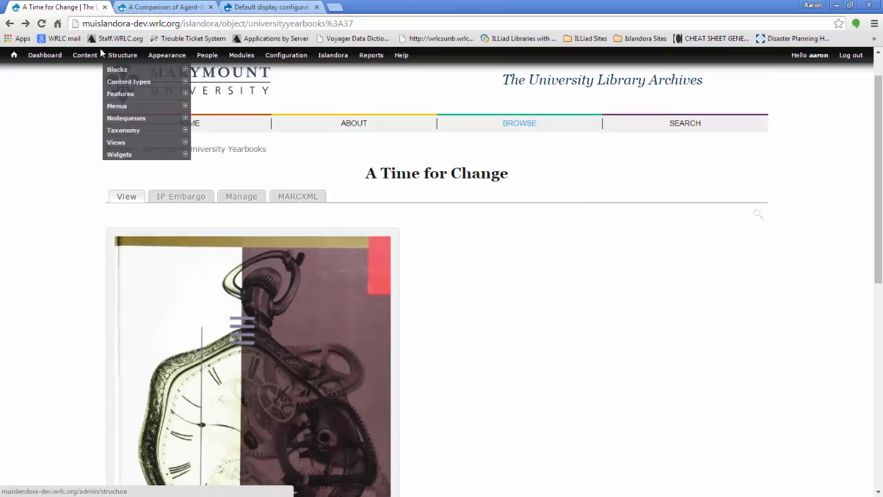
left_click(42, 24)
scroll(207, 158, "down", 7)
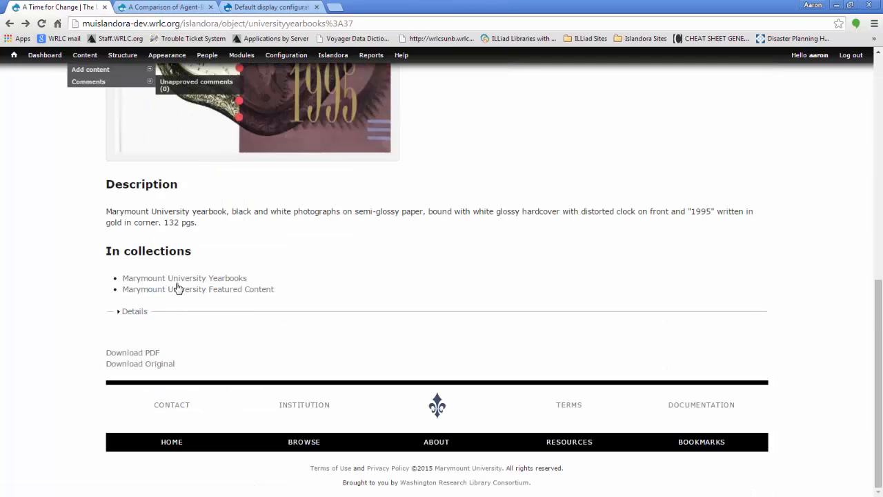
left_click(131, 311)
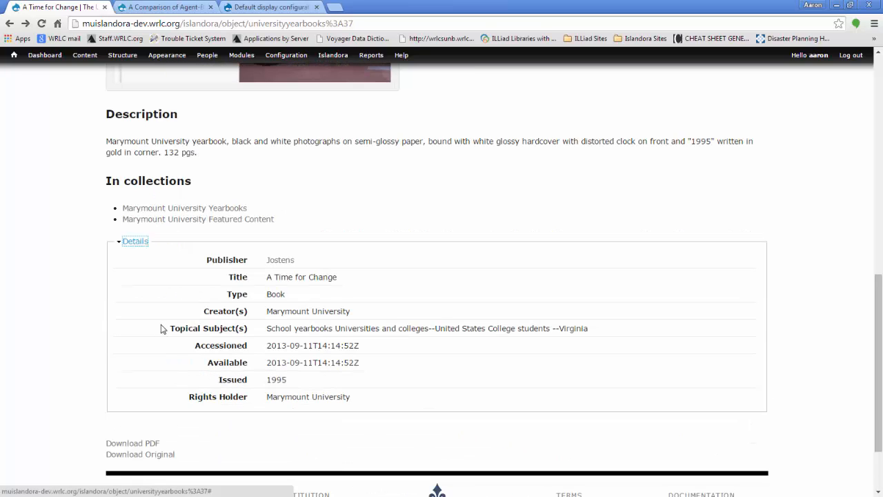
Step: Follow the Jostens publisher link in the Details section and review the search results for that publisher
left_click(277, 261)
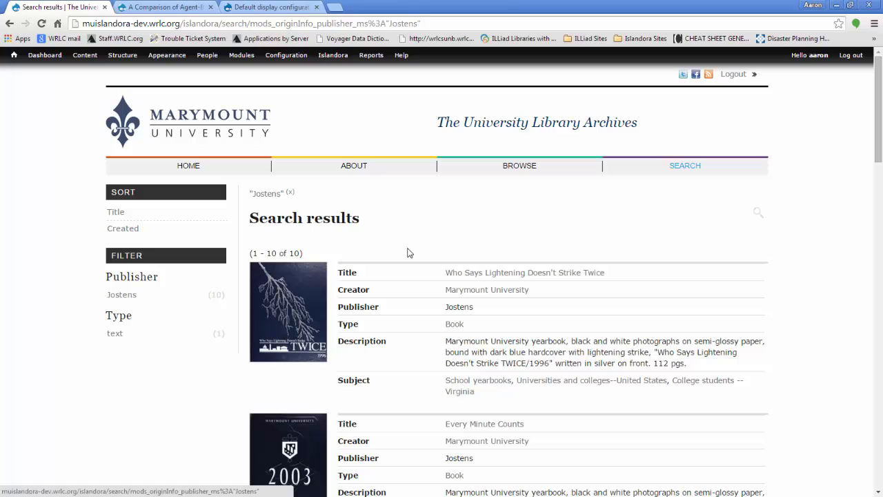
scroll(428, 262, "down", 3)
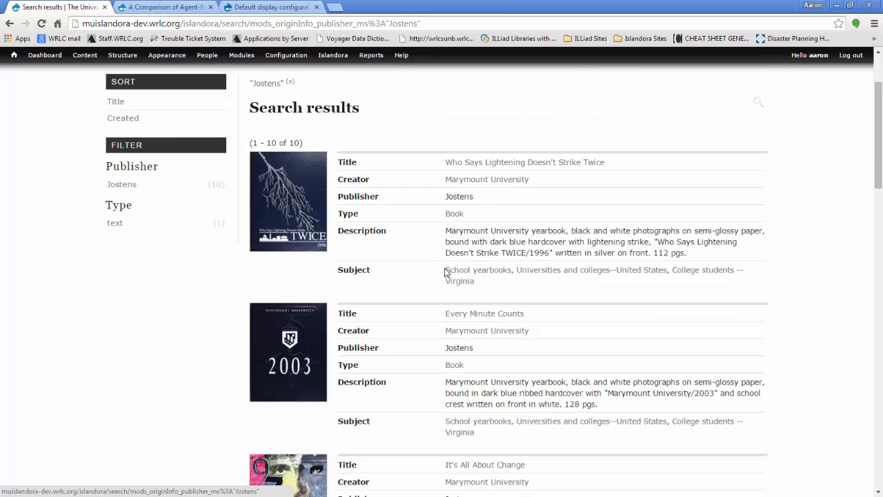
scroll(469, 314, "down", 5)
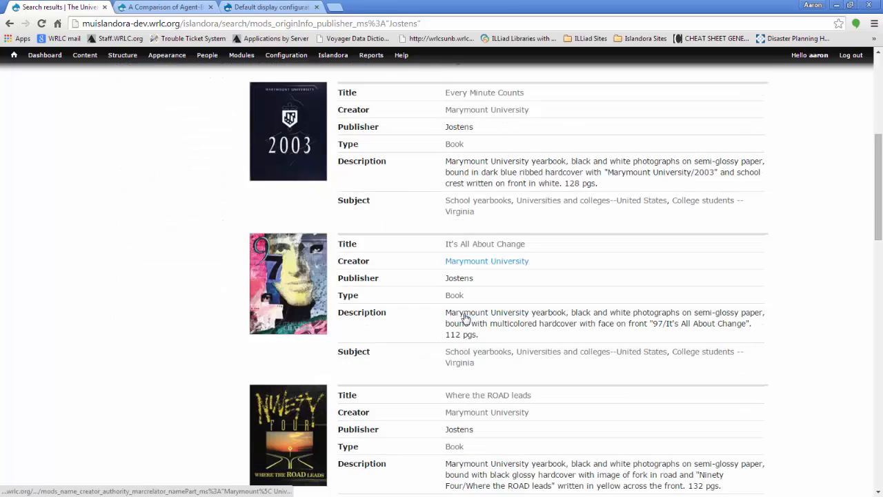
scroll(423, 365, "down", 11)
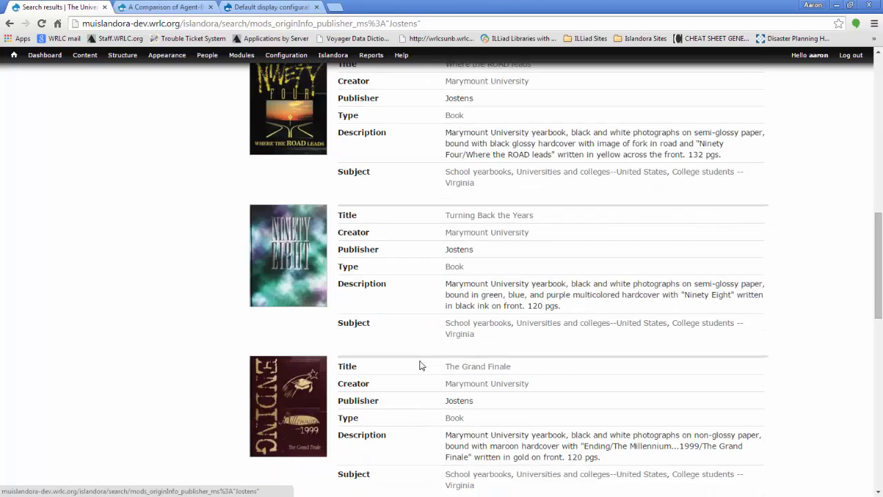
scroll(422, 366, "down", 5)
scroll(361, 311, "up", 14)
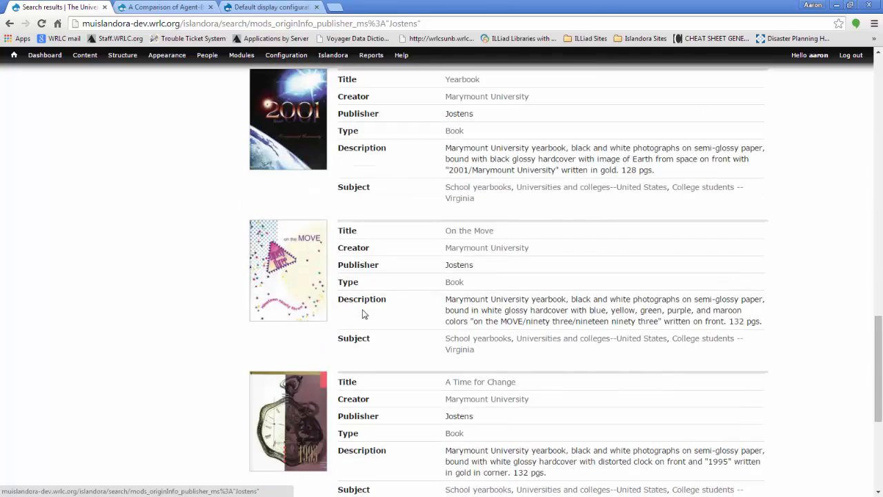
scroll(362, 314, "up", 7)
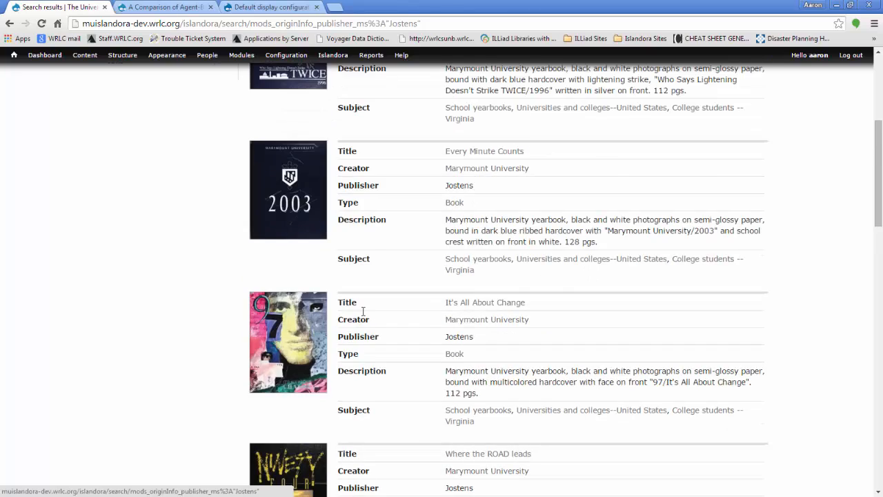